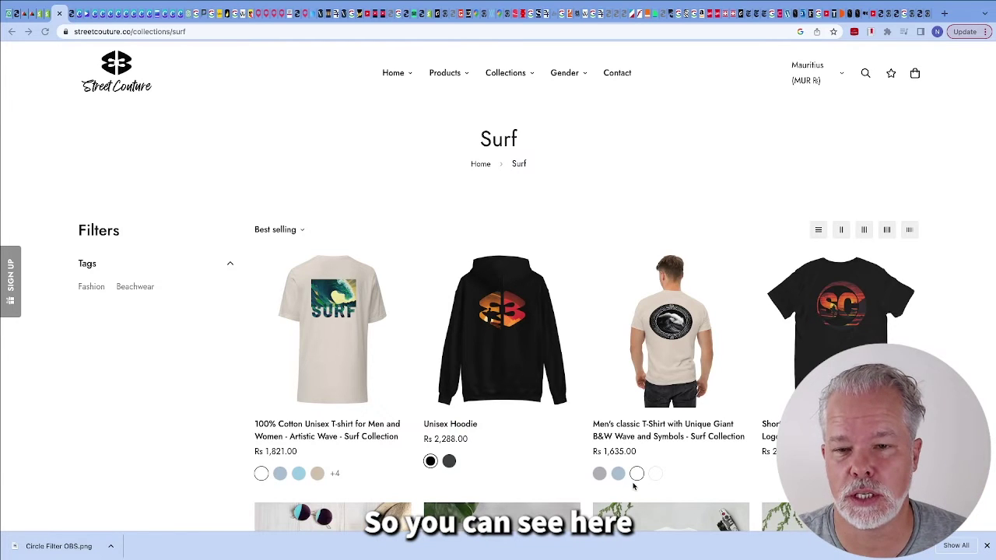
Step: Leave the Surf collection page and bring up the Street Couture store's theme editor
{"action": "key", "text": "alt+Tab"}
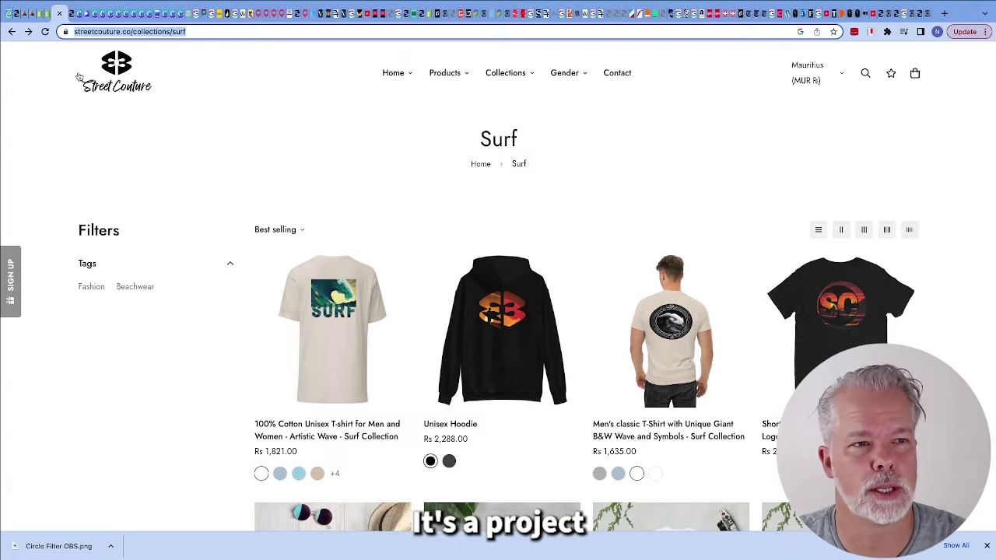
{"action": "left_click", "coordinate": [39, 15]}
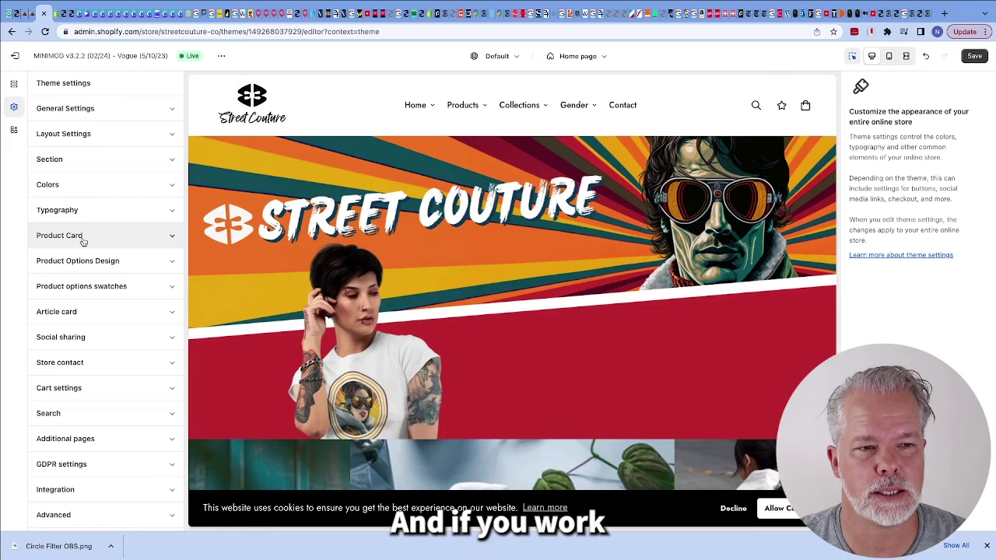
Step: Add a new 'natural:' line at the end of the Product options swatch custom colours list
{"action": "left_click", "coordinate": [171, 291]}
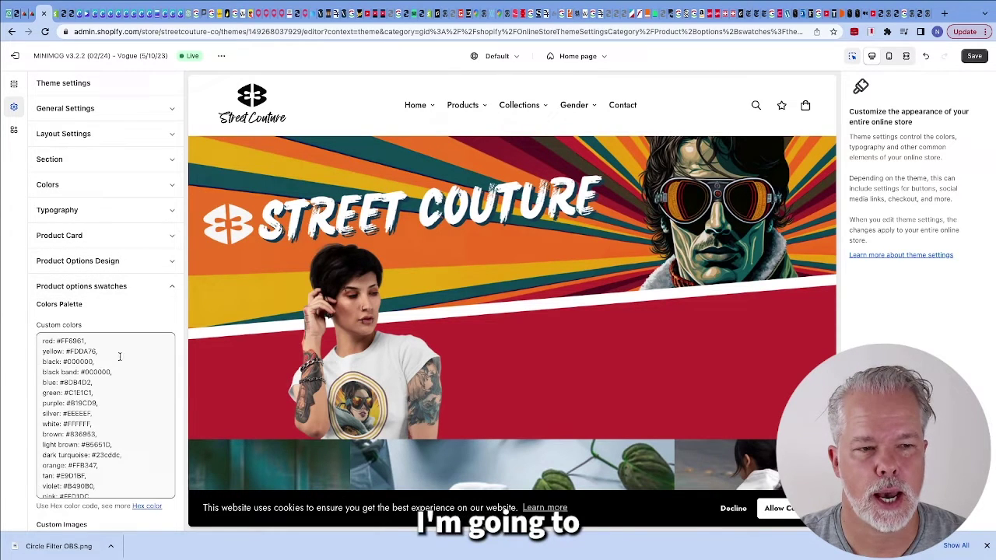
{"action": "scroll", "coordinate": [113, 367], "scroll_direction": "down", "scroll_amount": 1}
{"action": "scroll", "coordinate": [113, 368], "scroll_direction": "down", "scroll_amount": 5}
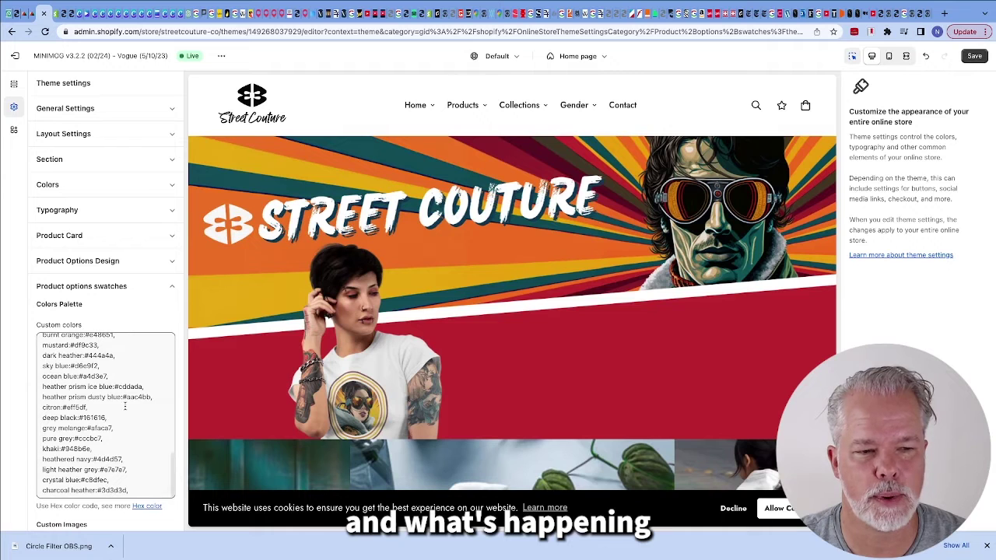
{"action": "left_click", "coordinate": [130, 491]}
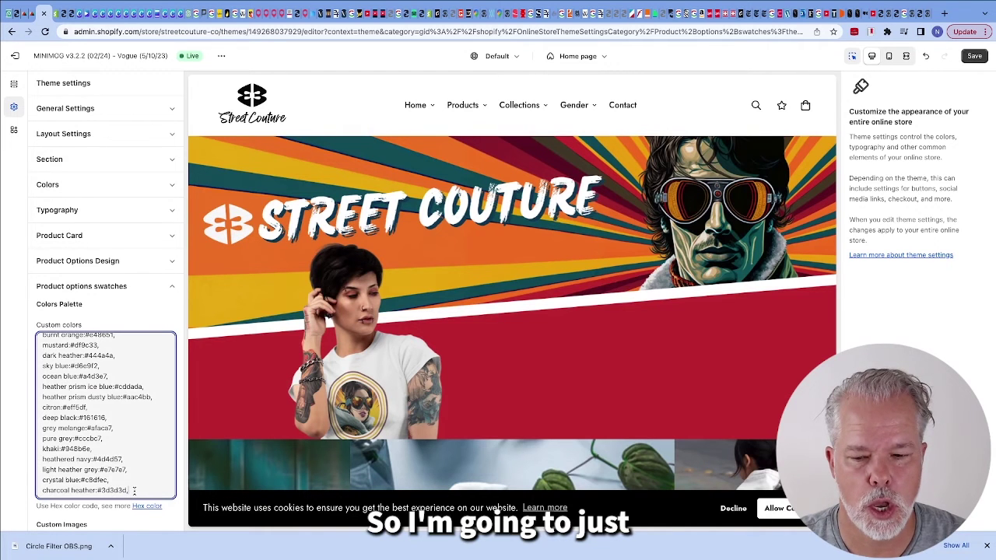
{"action": "key", "text": "Return"}
{"action": "type", "text": "natura"}
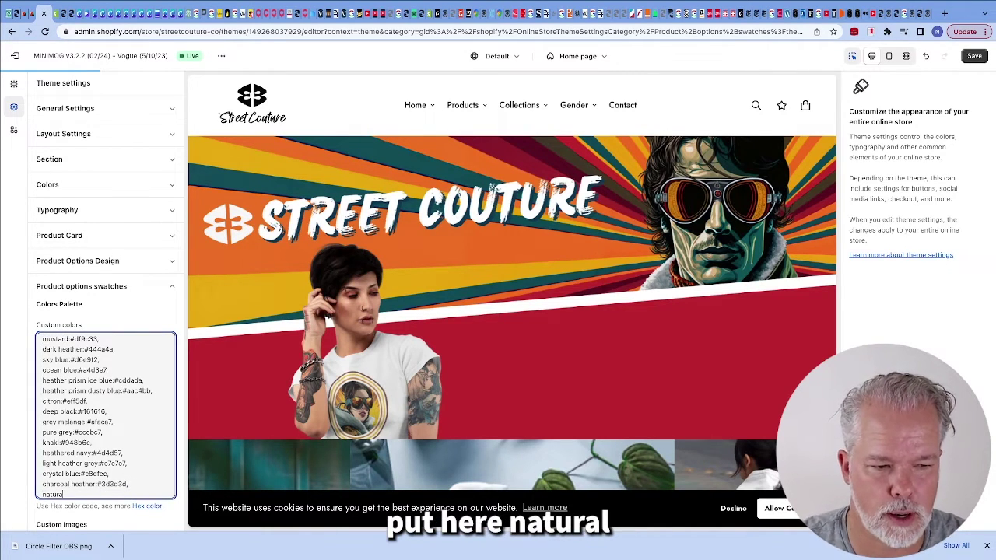
{"action": "type", "text": "l:"}
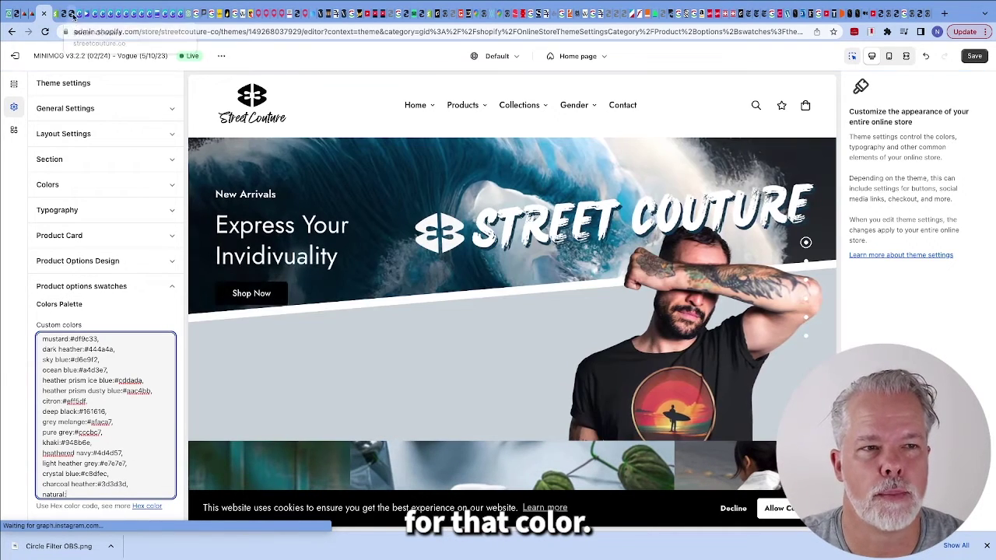
Step: Look over the storefront's Surf collection, then move to the Canva SURF wave design
{"action": "left_click", "coordinate": [71, 14]}
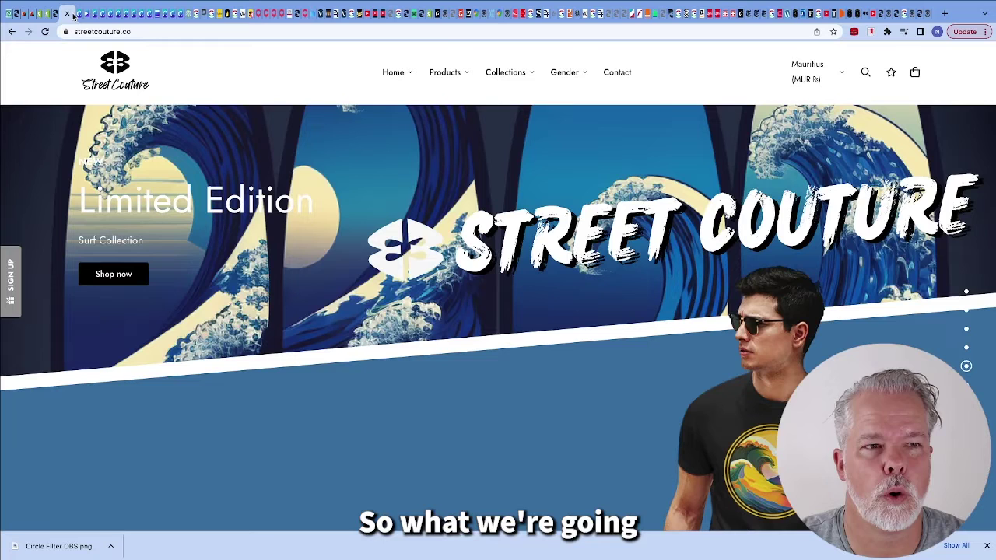
{"action": "left_click", "coordinate": [56, 16]}
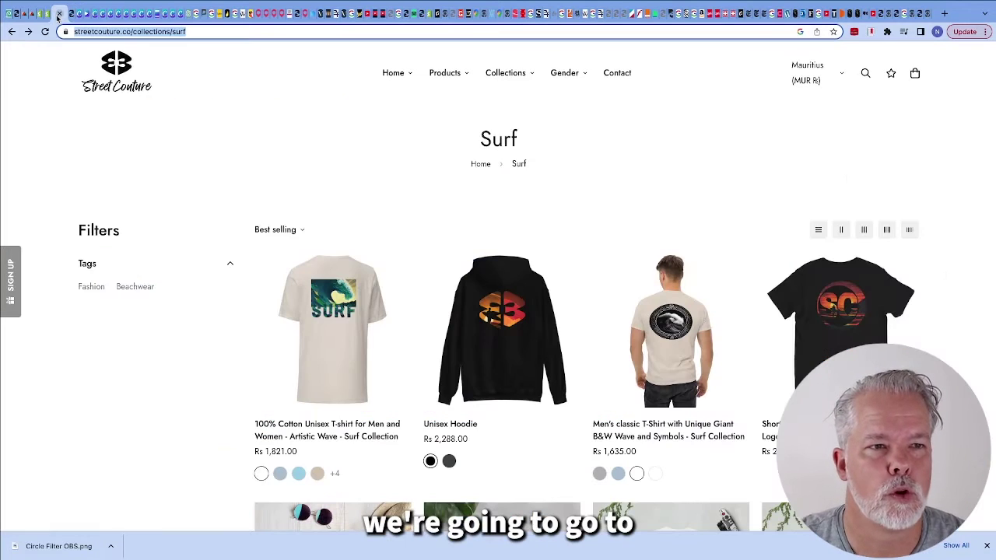
{"action": "mouse_move", "coordinate": [646, 349]}
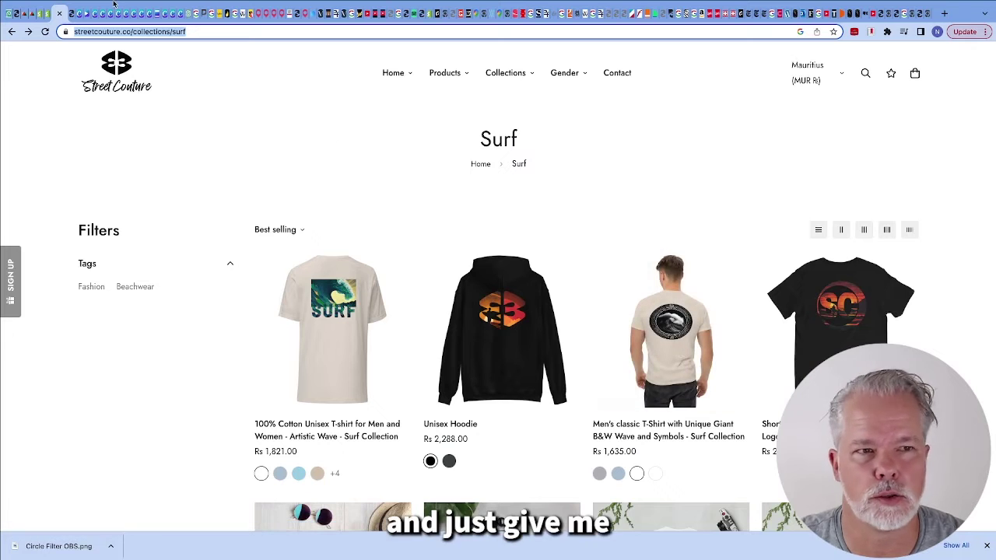
{"action": "left_click", "coordinate": [308, 102]}
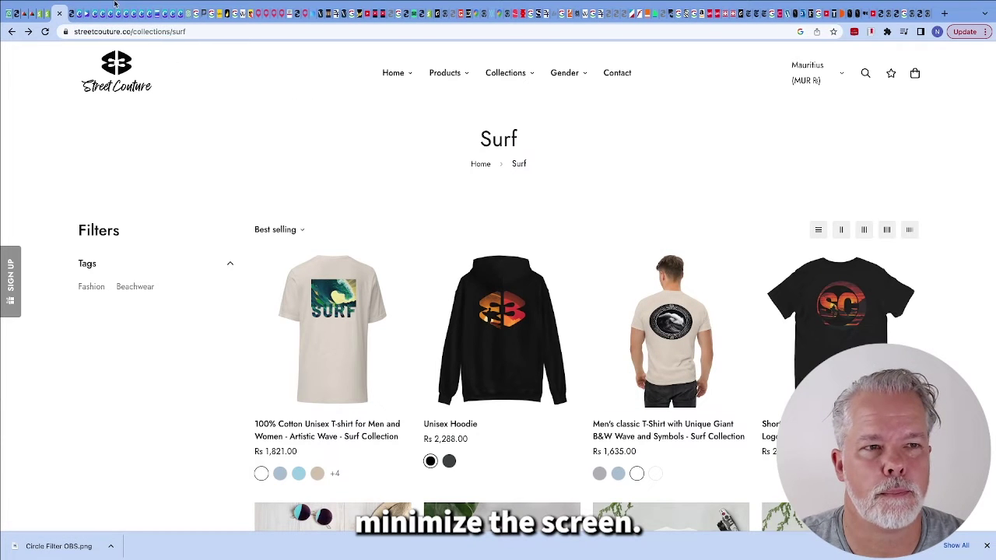
{"action": "left_click", "coordinate": [81, 14]}
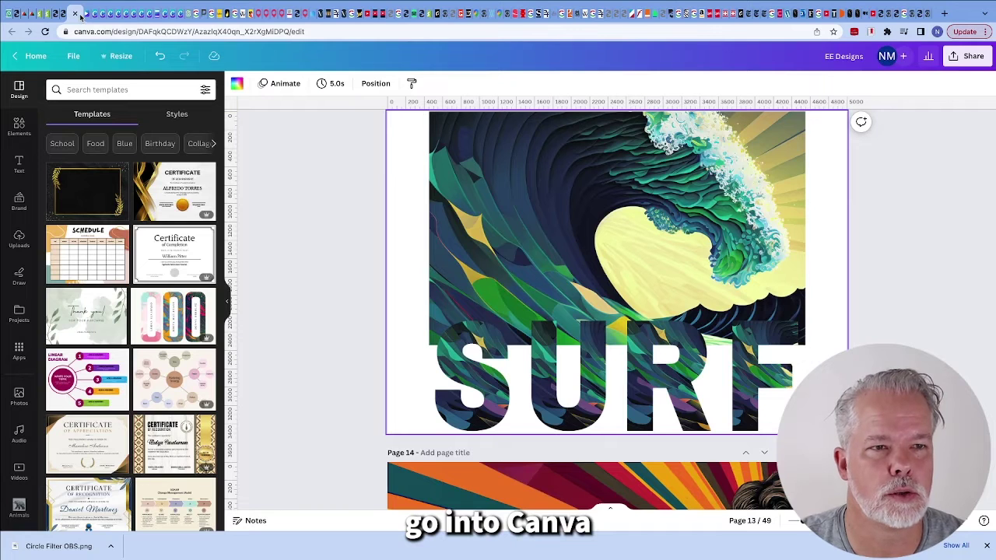
Step: Take the browser out of full screen and tile it beside the T-shirt product photo
{"action": "left_click", "coordinate": [332, 156]}
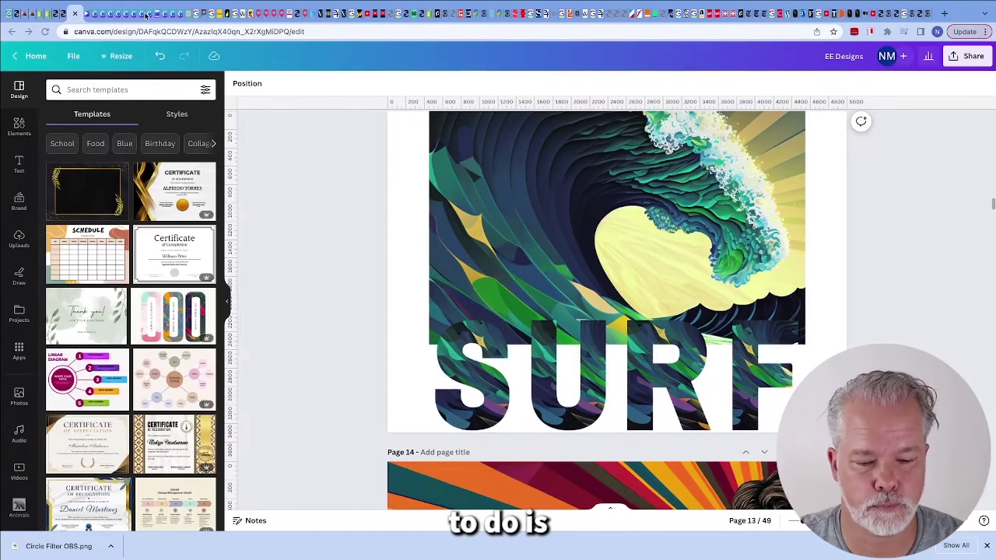
{"action": "mouse_move", "coordinate": [91, 4]}
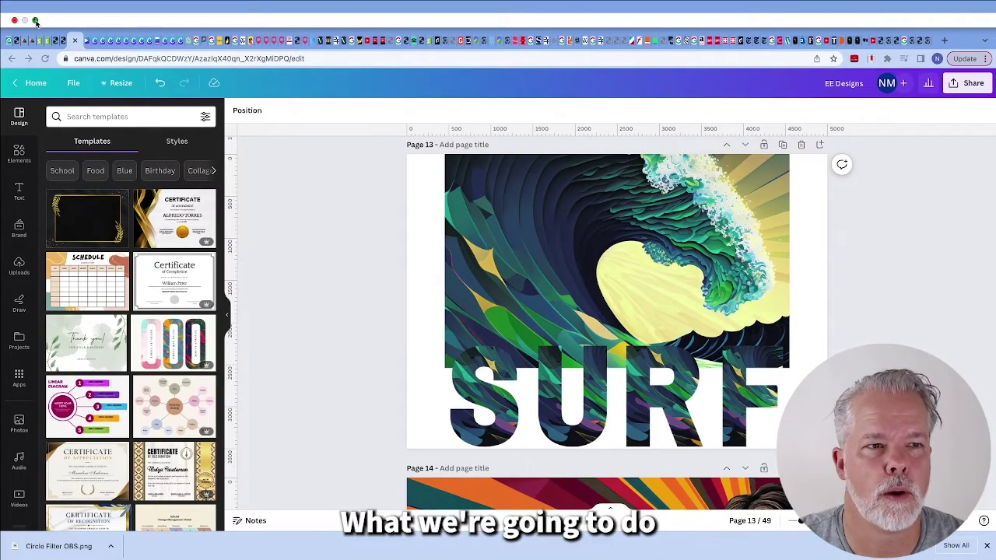
{"action": "left_click", "coordinate": [36, 20]}
{"action": "left_click", "coordinate": [688, 153]}
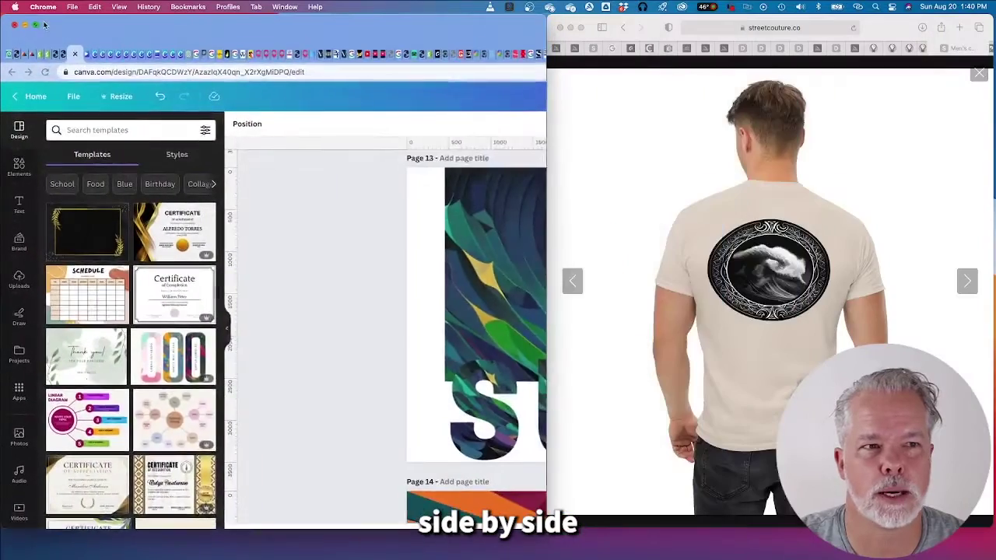
Step: Set page 13's background to the T-shirt's beige, #E2D6CA, using the eyedropper, and select the hex code
{"action": "left_click", "coordinate": [279, 218]}
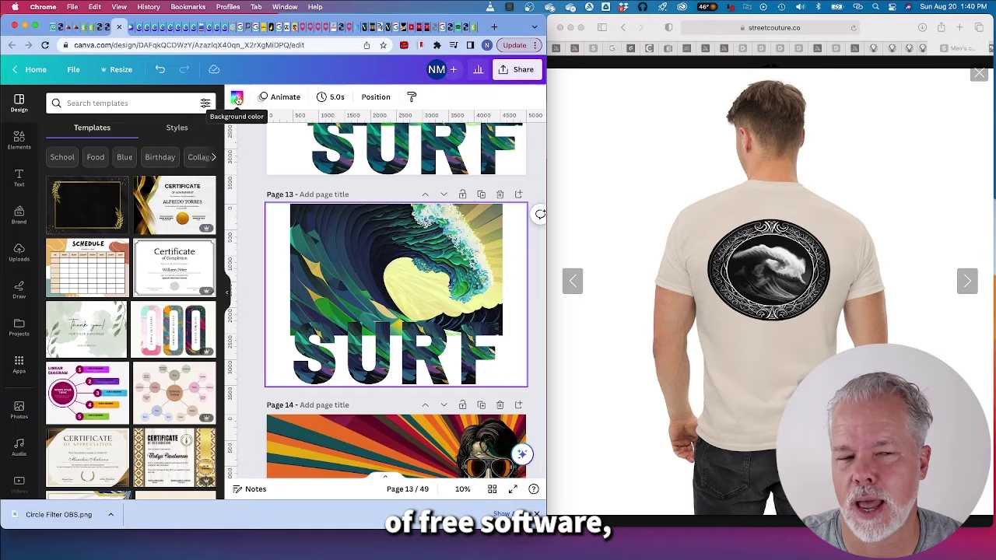
{"action": "left_click", "coordinate": [236, 99]}
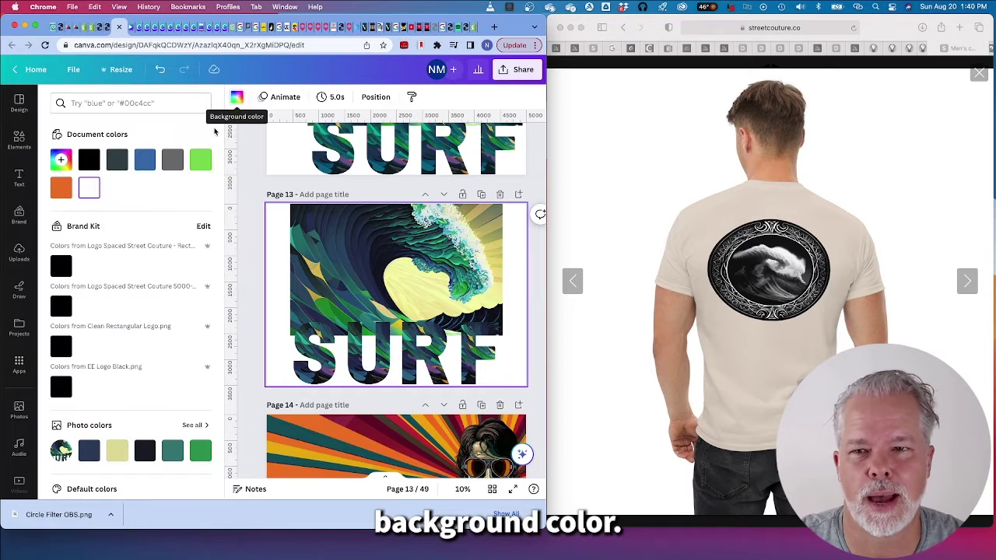
{"action": "left_click", "coordinate": [60, 159]}
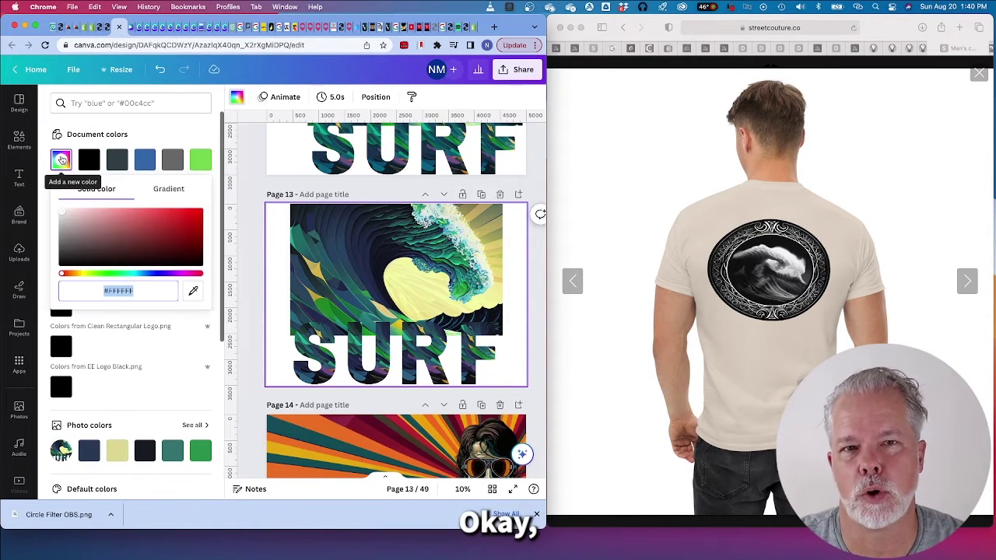
{"action": "left_click", "coordinate": [193, 291]}
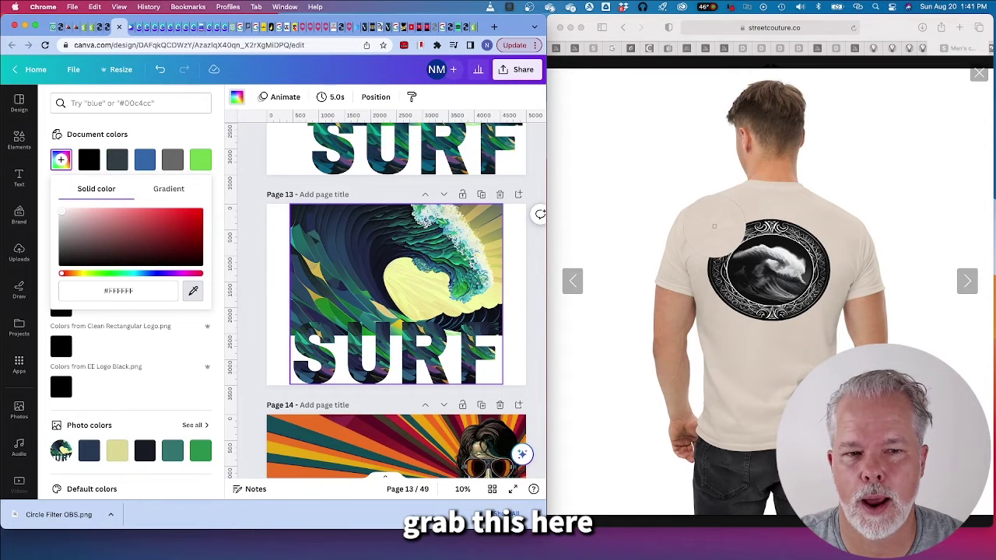
{"action": "left_click", "coordinate": [769, 202]}
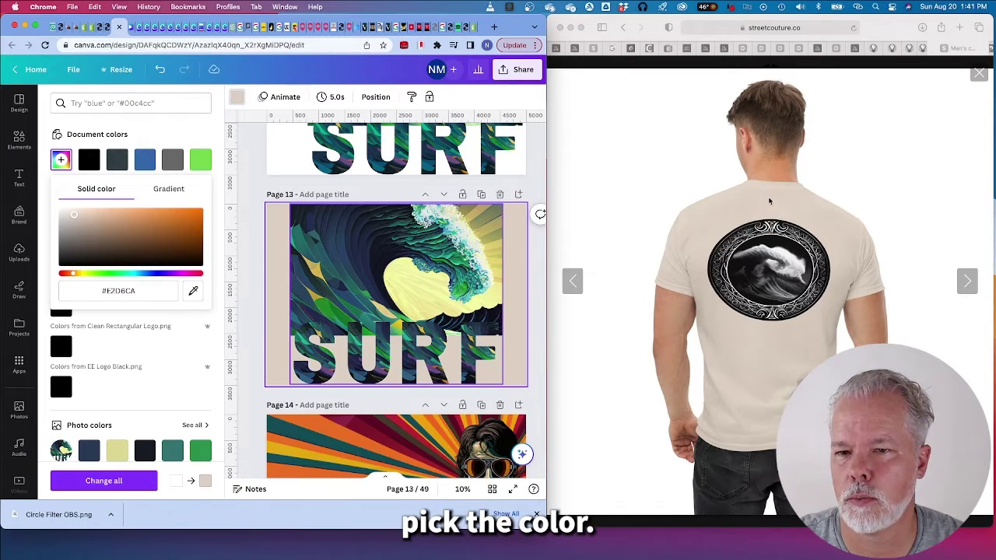
{"action": "left_click", "coordinate": [137, 290]}
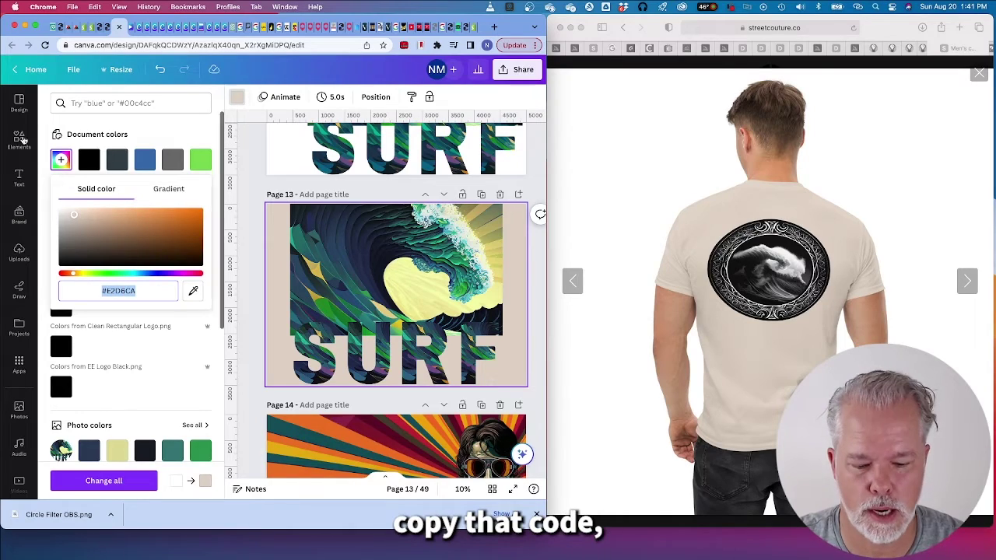
Step: Complete the custom colours entry as 'natural:#E2D6CA', dismissing the preview's newsletter popup and cookie notice
{"action": "left_click", "coordinate": [36, 27]}
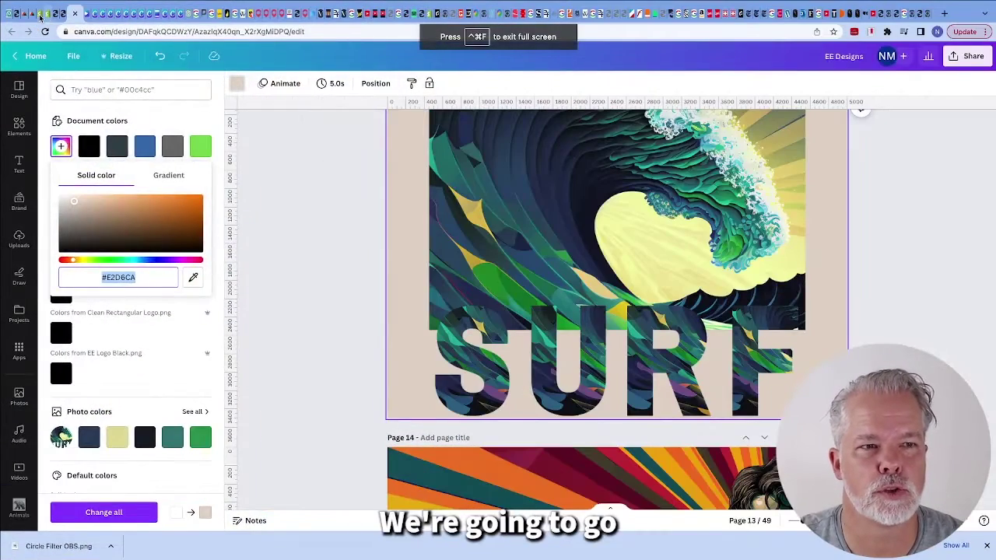
{"action": "left_click", "coordinate": [41, 15]}
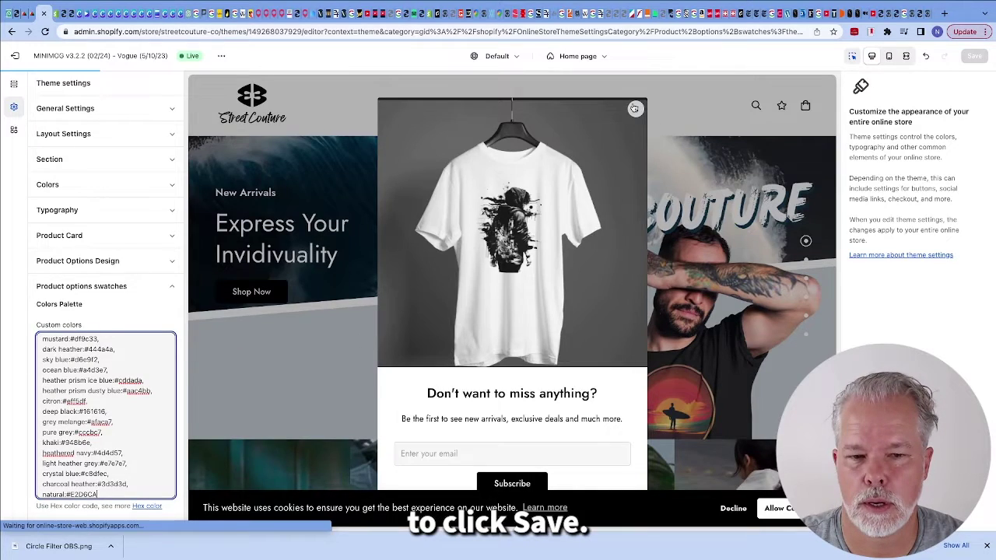
{"action": "left_click", "coordinate": [635, 109]}
{"action": "left_click", "coordinate": [78, 450]}
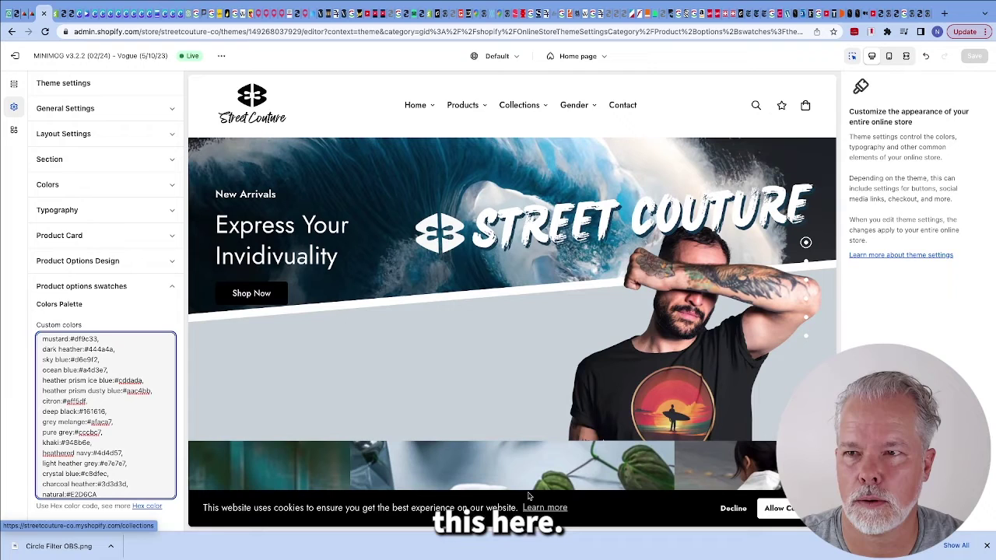
{"action": "left_click", "coordinate": [787, 512]}
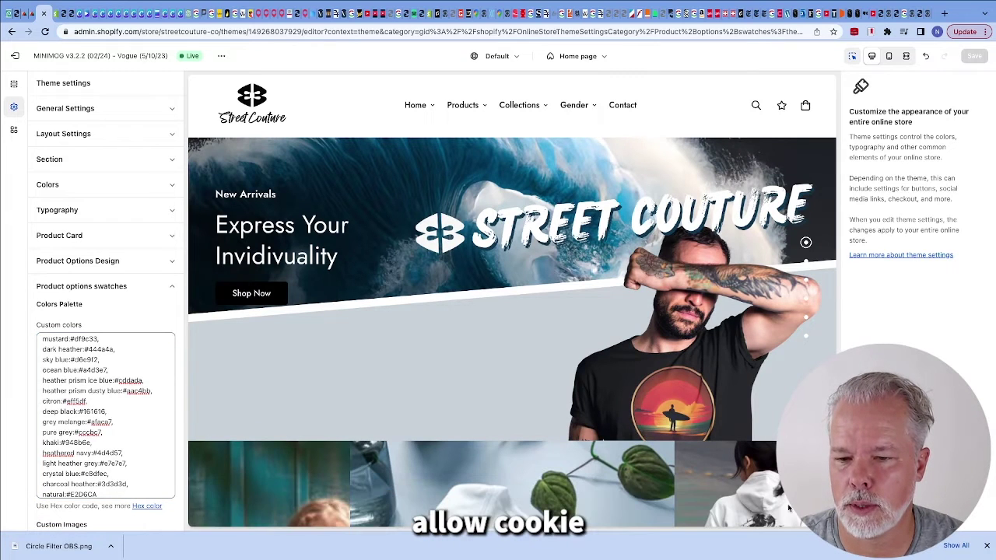
{"action": "left_click", "coordinate": [103, 492]}
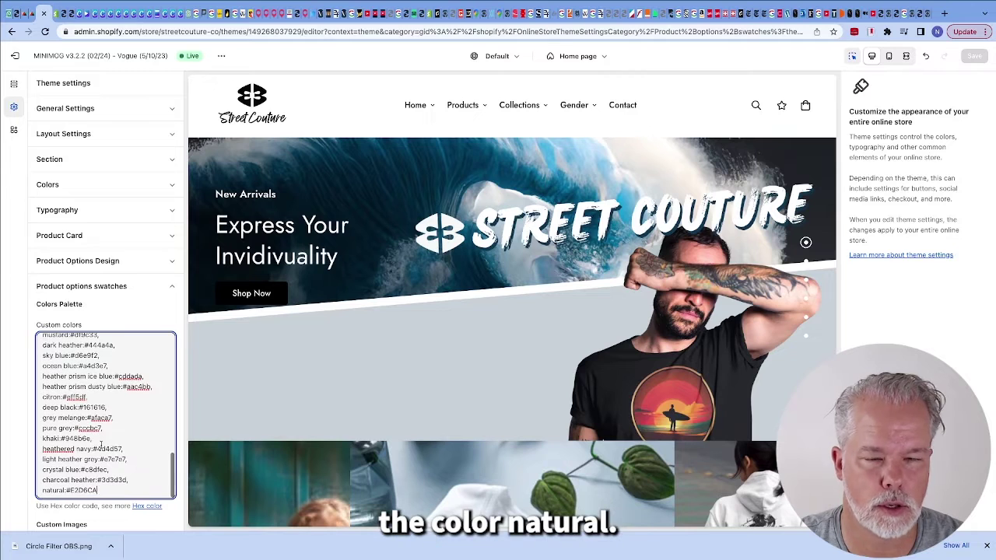
Step: Reload the Surf collection to confirm the beige Natural swatch, then go to the admin Products list
{"action": "left_click", "coordinate": [66, 14]}
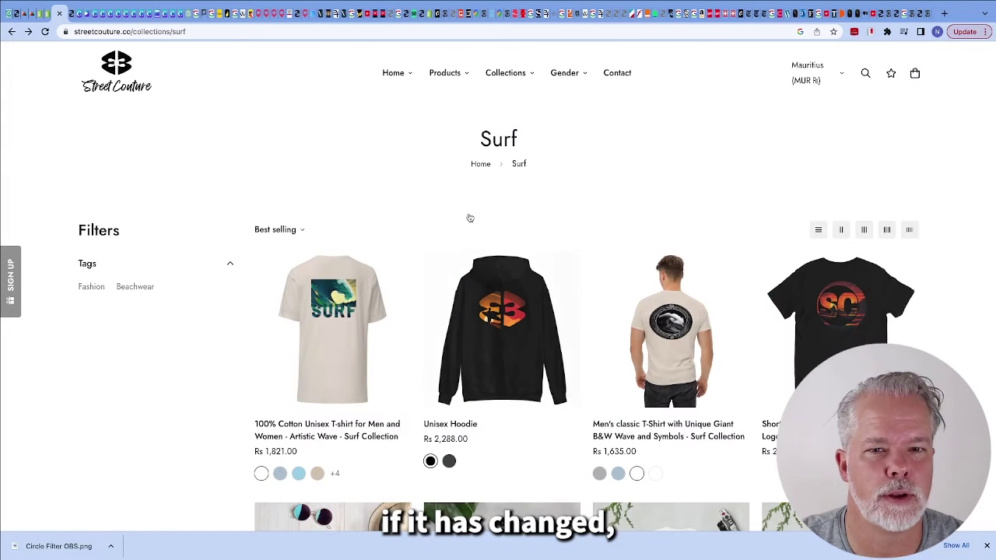
{"action": "key", "text": "F5"}
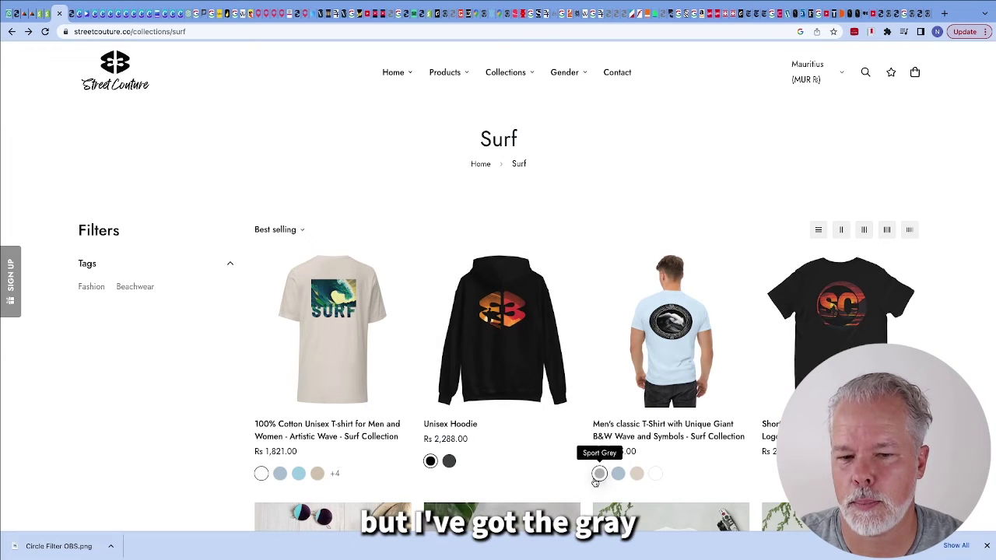
{"action": "left_click", "coordinate": [47, 14]}
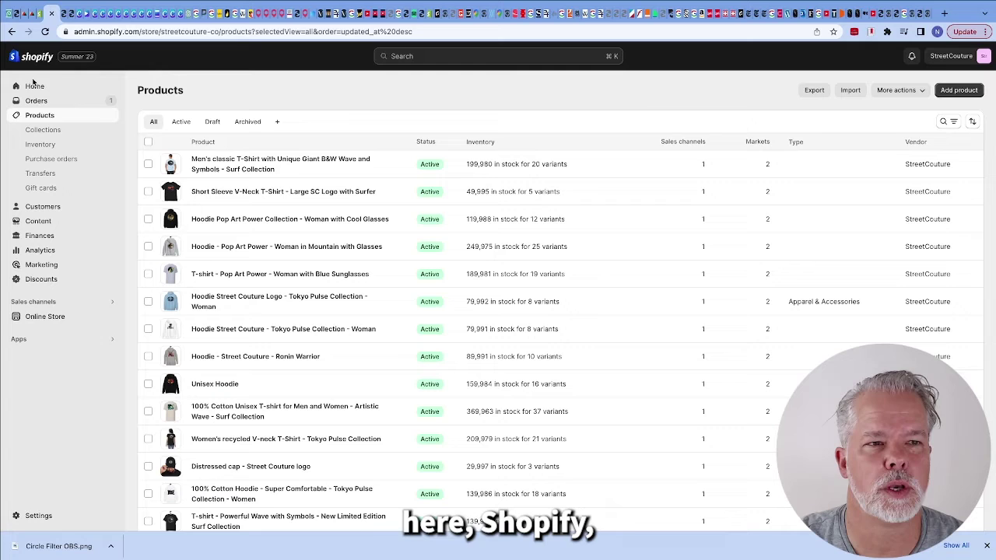
Step: Open the Men's classic B&W Wave T-shirt product and scroll down to its Color variants
{"action": "left_click", "coordinate": [29, 117]}
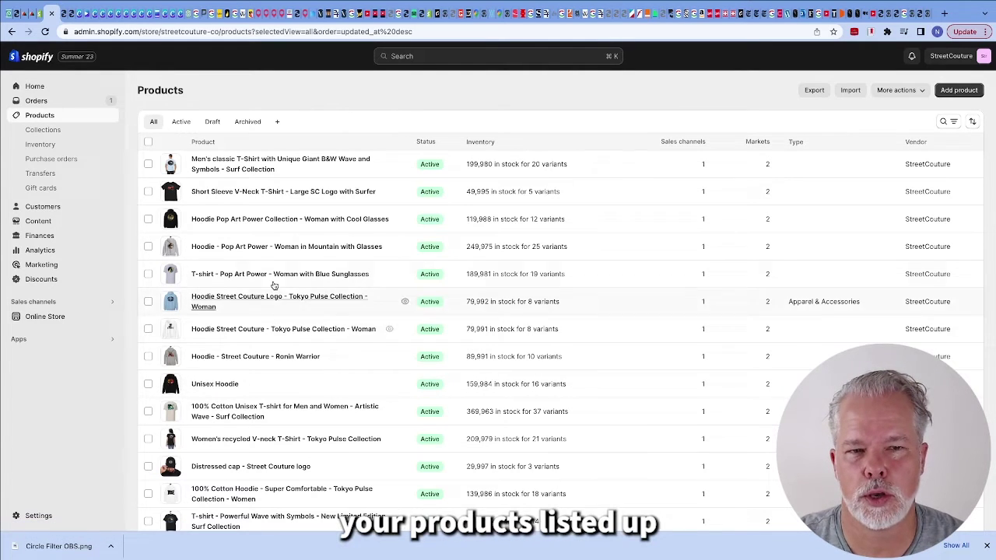
{"action": "scroll", "coordinate": [266, 267], "scroll_direction": "down", "scroll_amount": 5}
{"action": "scroll", "coordinate": [267, 267], "scroll_direction": "down", "scroll_amount": 6}
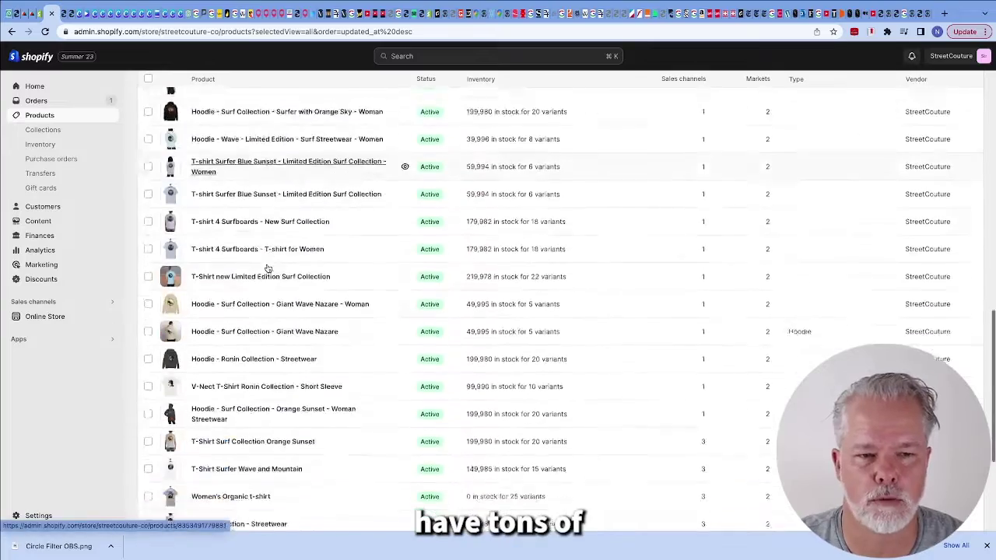
{"action": "scroll", "coordinate": [266, 267], "scroll_direction": "up", "scroll_amount": 15}
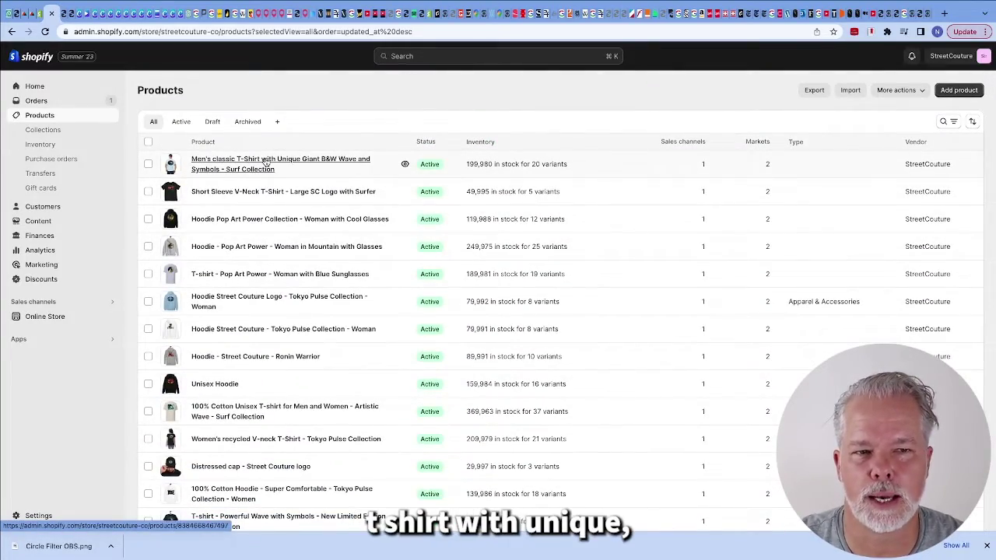
{"action": "left_click", "coordinate": [265, 161]}
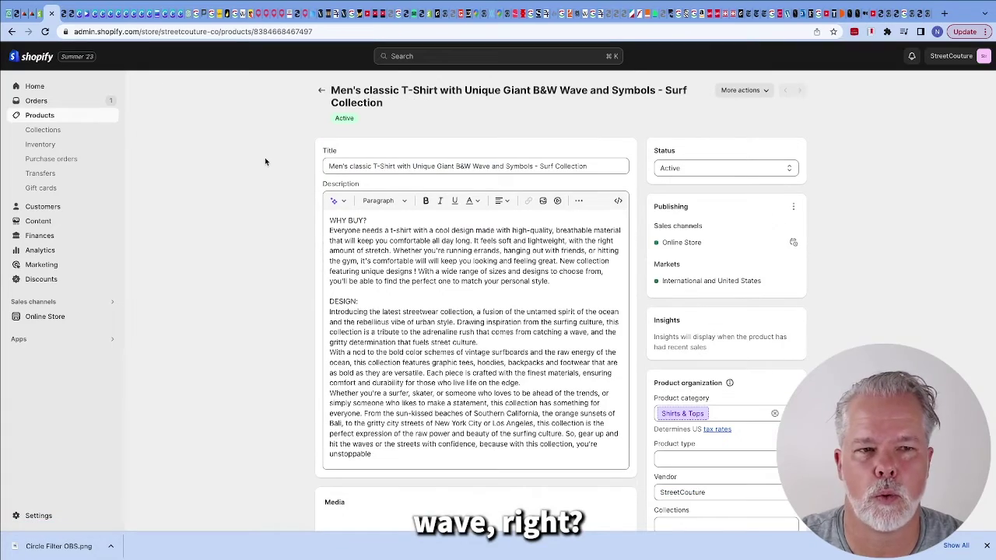
{"action": "scroll", "coordinate": [460, 312], "scroll_direction": "down", "scroll_amount": 5}
{"action": "scroll", "coordinate": [460, 312], "scroll_direction": "down", "scroll_amount": 2}
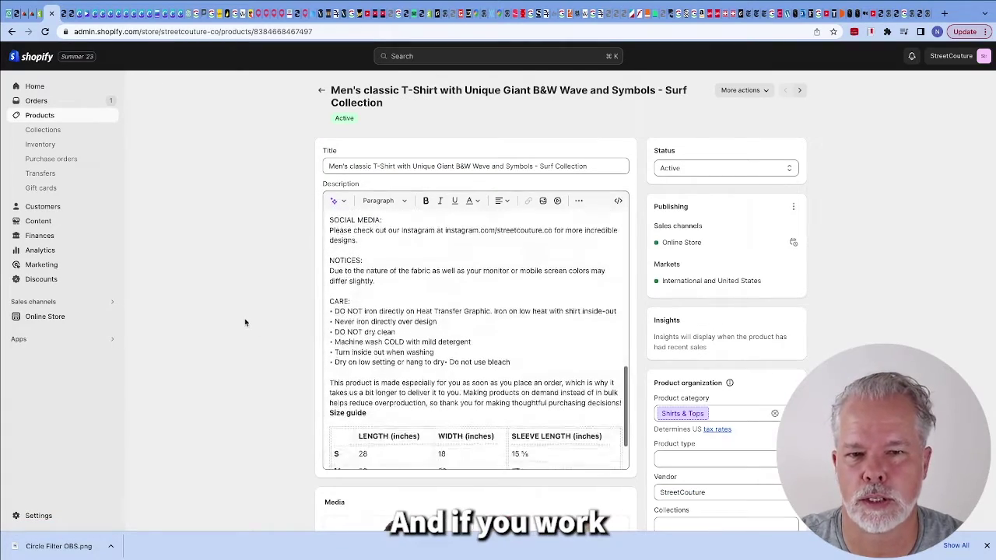
{"action": "scroll", "coordinate": [250, 318], "scroll_direction": "down", "scroll_amount": 5}
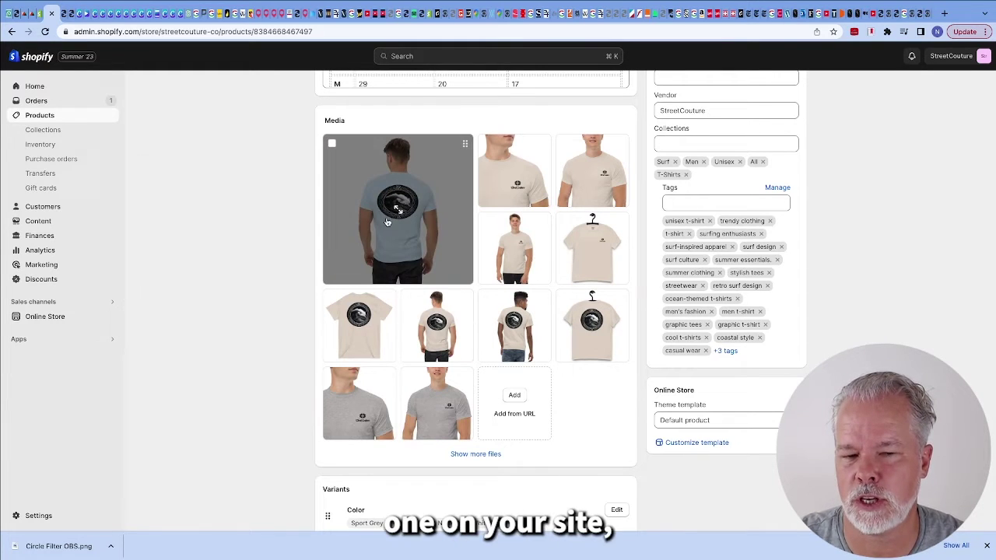
{"action": "scroll", "coordinate": [244, 277], "scroll_direction": "down", "scroll_amount": 1}
{"action": "scroll", "coordinate": [244, 277], "scroll_direction": "down", "scroll_amount": 3}
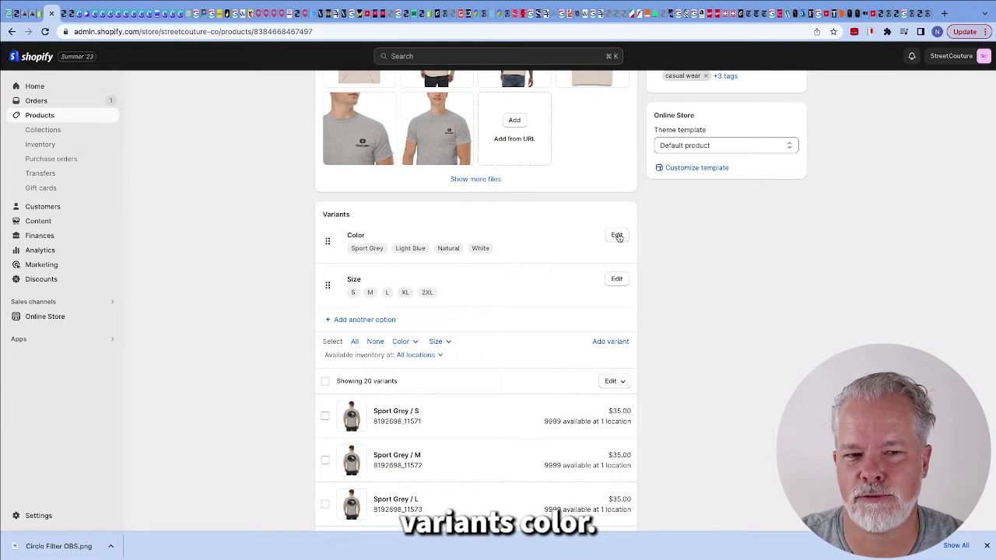
Step: Move Light Blue above Sport Grey in the T-shirt's Color option values
{"action": "left_click", "coordinate": [617, 235]}
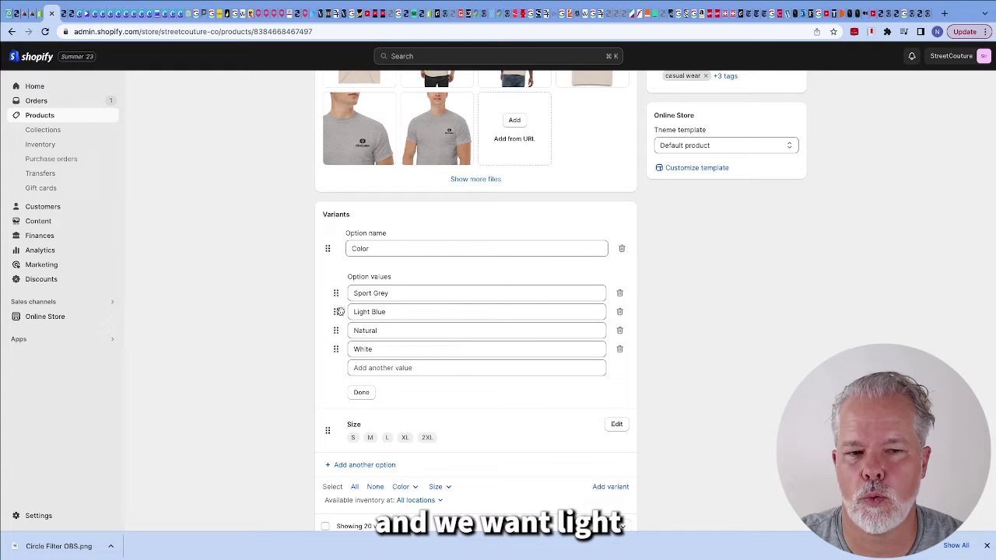
{"action": "left_click_drag", "start_coordinate": [333, 312], "coordinate": [334, 292]}
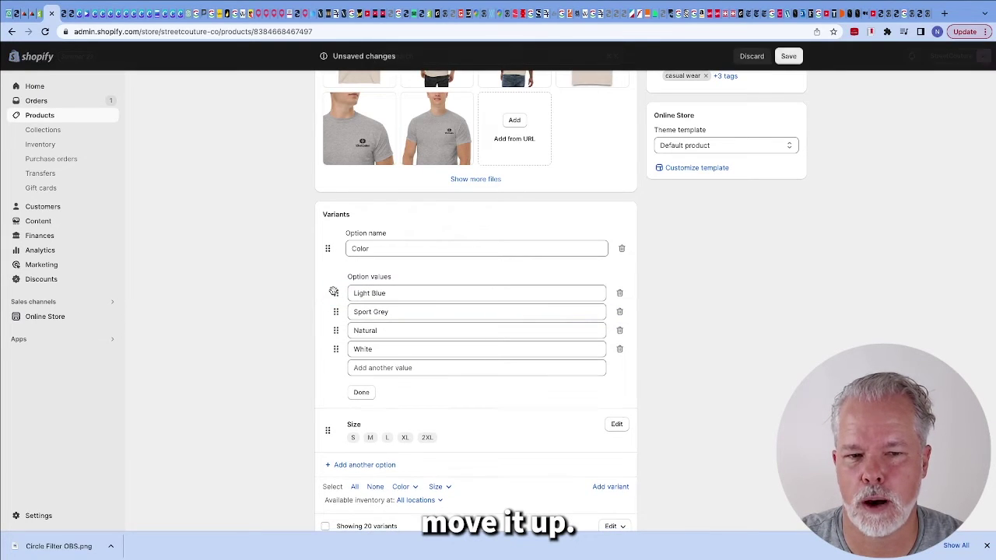
{"action": "left_click", "coordinate": [357, 394]}
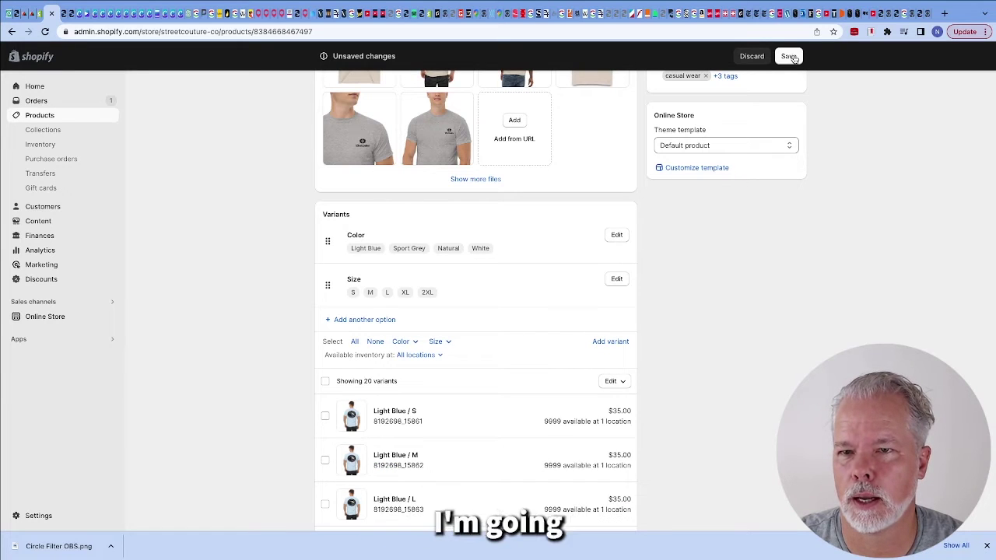
Step: Reload the Surf collection page twice to see whether the T-shirt's swatch order changed
{"action": "left_click", "coordinate": [60, 14]}
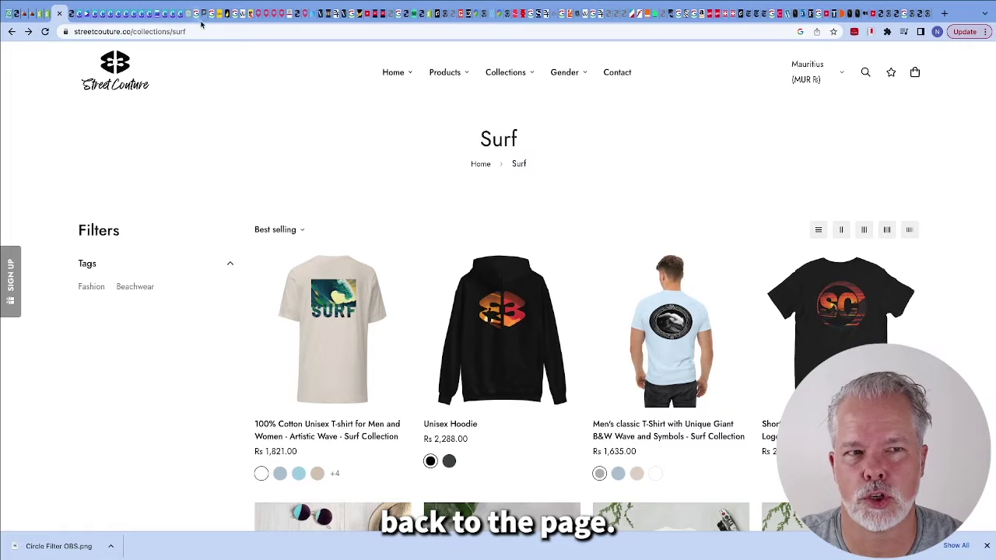
{"action": "key", "text": "ctrl+r"}
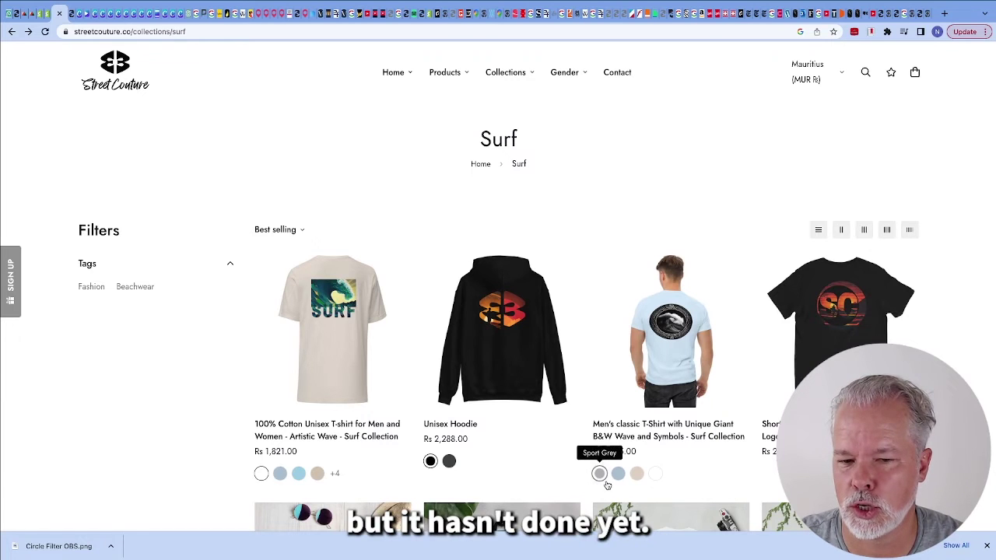
{"action": "left_click", "coordinate": [192, 32]}
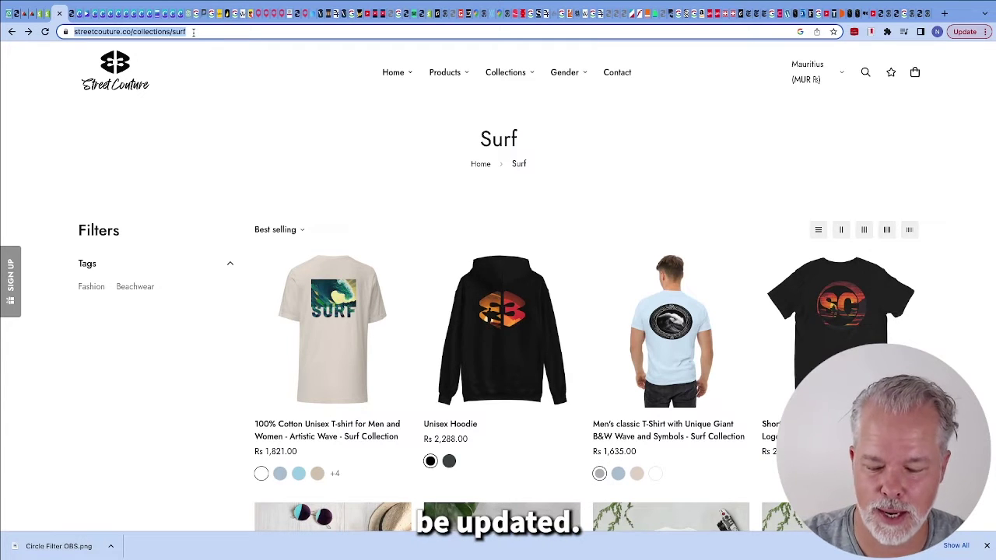
{"action": "key", "text": "Return"}
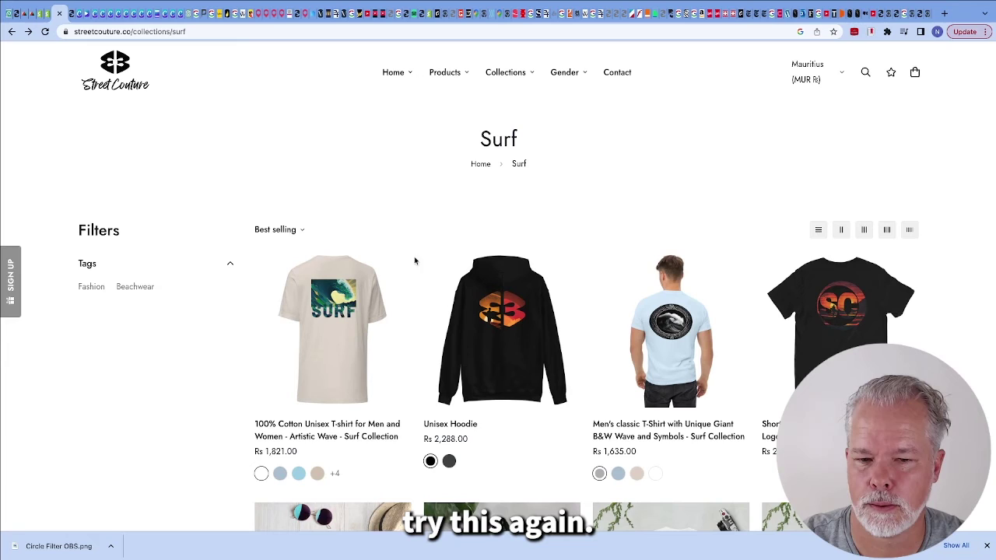
{"action": "left_click", "coordinate": [48, 14]}
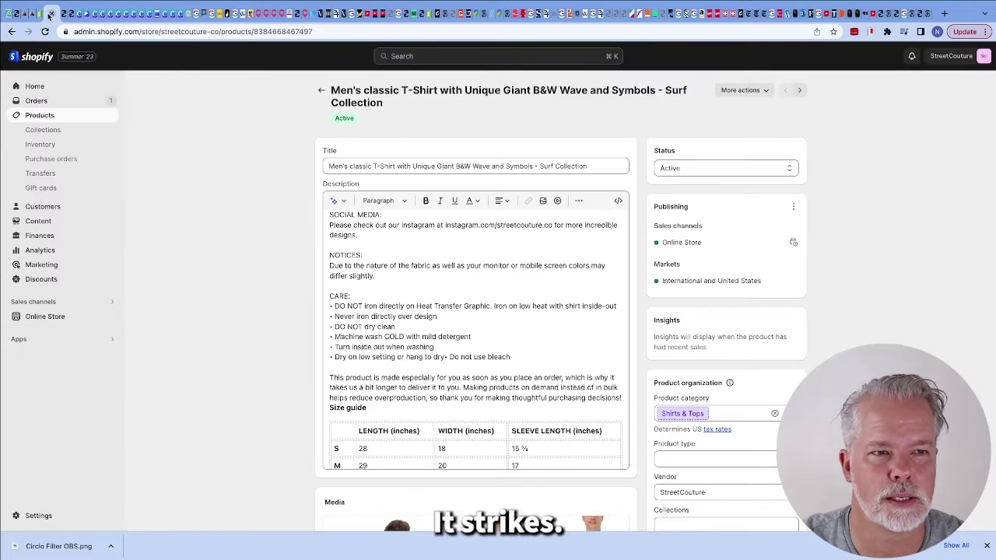
{"action": "scroll", "coordinate": [354, 296], "scroll_direction": "down", "scroll_amount": 2}
{"action": "scroll", "coordinate": [266, 307], "scroll_direction": "down", "scroll_amount": 10}
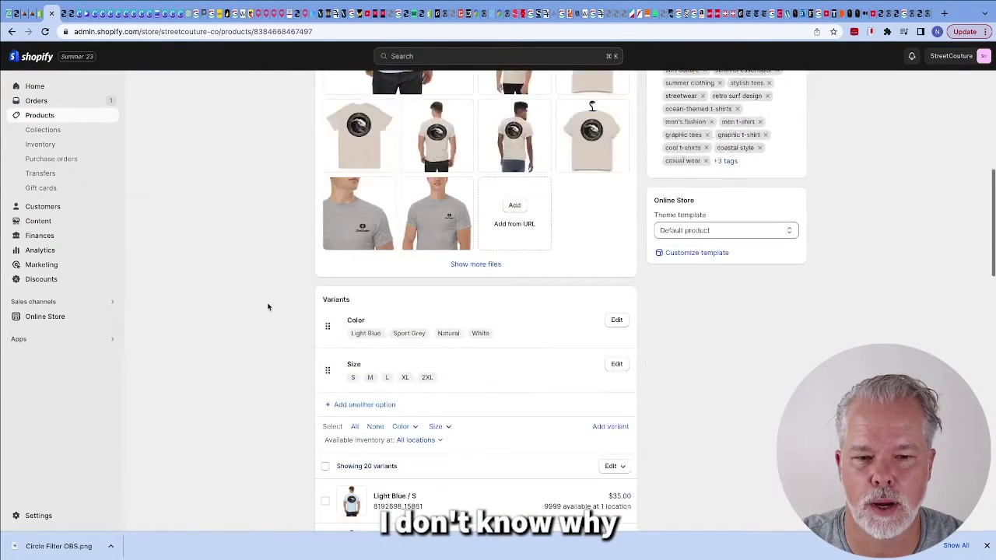
{"action": "scroll", "coordinate": [267, 307], "scroll_direction": "up", "scroll_amount": 10}
{"action": "scroll", "coordinate": [268, 306], "scroll_direction": "up", "scroll_amount": 1}
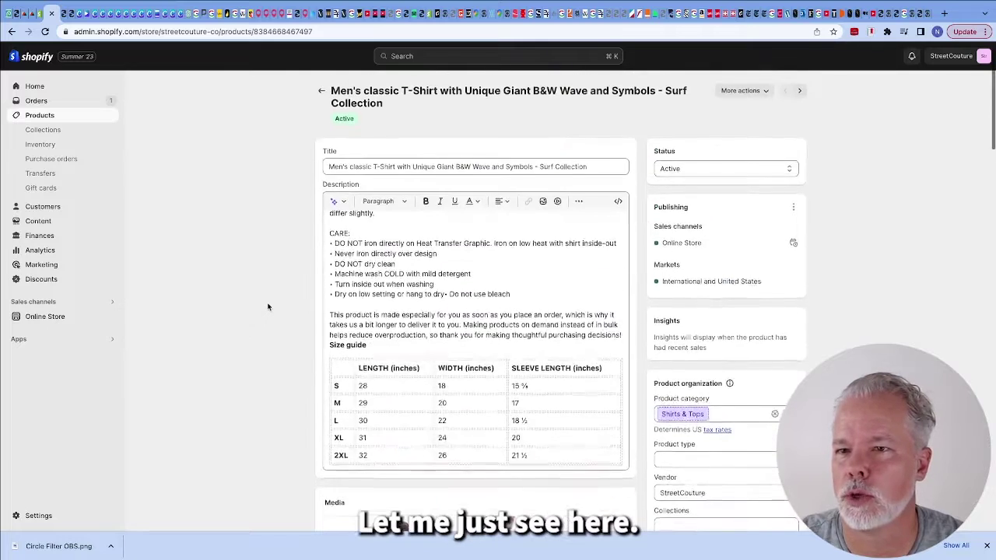
{"action": "scroll", "coordinate": [268, 306], "scroll_direction": "down", "scroll_amount": 7}
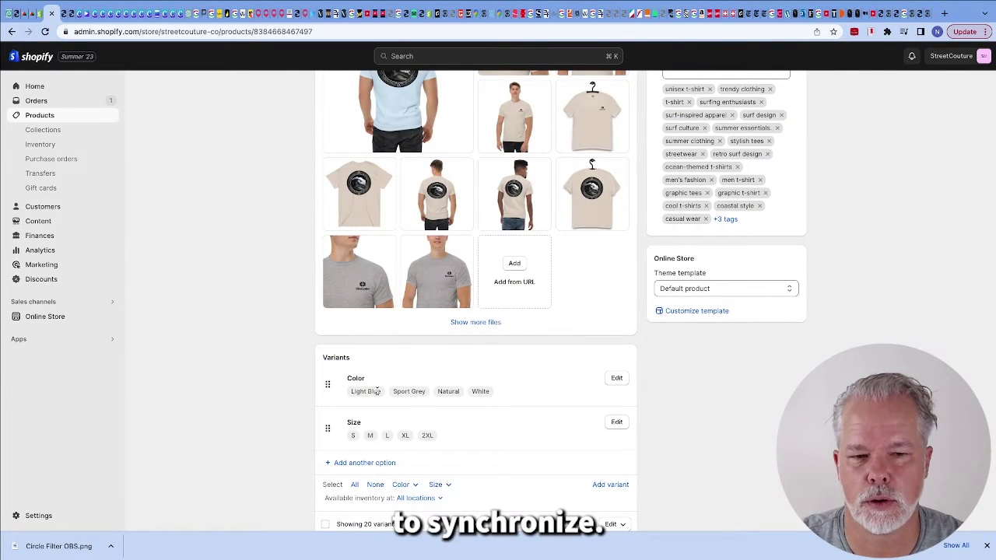
{"action": "left_click", "coordinate": [616, 378]}
{"action": "scroll", "coordinate": [477, 391], "scroll_direction": "down", "scroll_amount": 1}
{"action": "scroll", "coordinate": [478, 392], "scroll_direction": "up", "scroll_amount": 2}
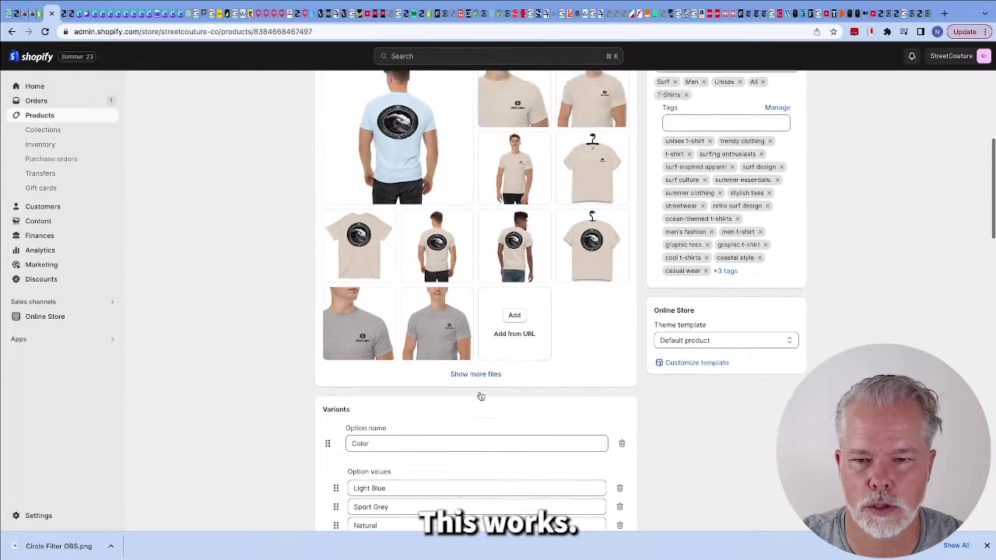
{"action": "scroll", "coordinate": [480, 396], "scroll_direction": "down", "scroll_amount": 3}
{"action": "left_click", "coordinate": [363, 342]}
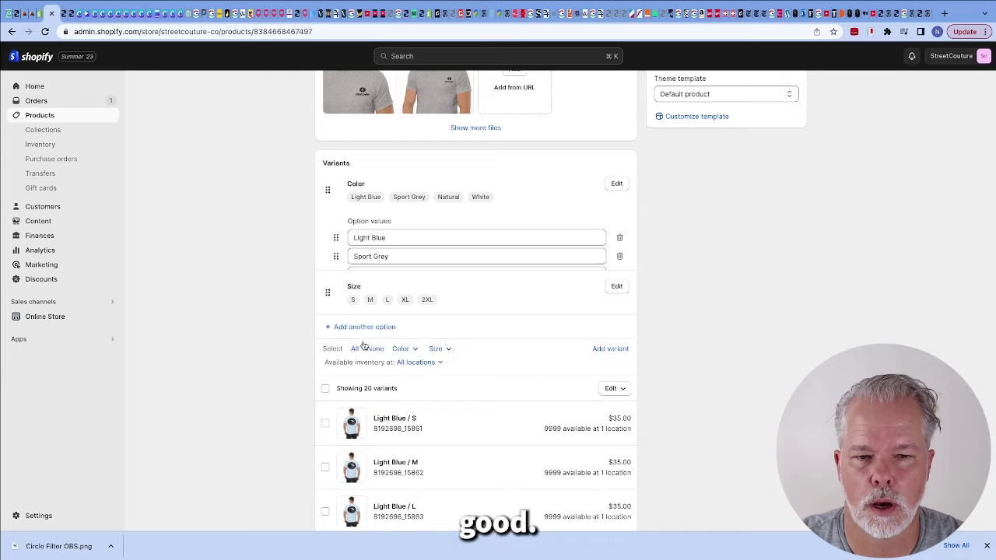
Step: Reload the Surf collection and preview the B&W Wave T-shirt in Sport Grey, Natural and White
{"action": "left_click", "coordinate": [63, 14]}
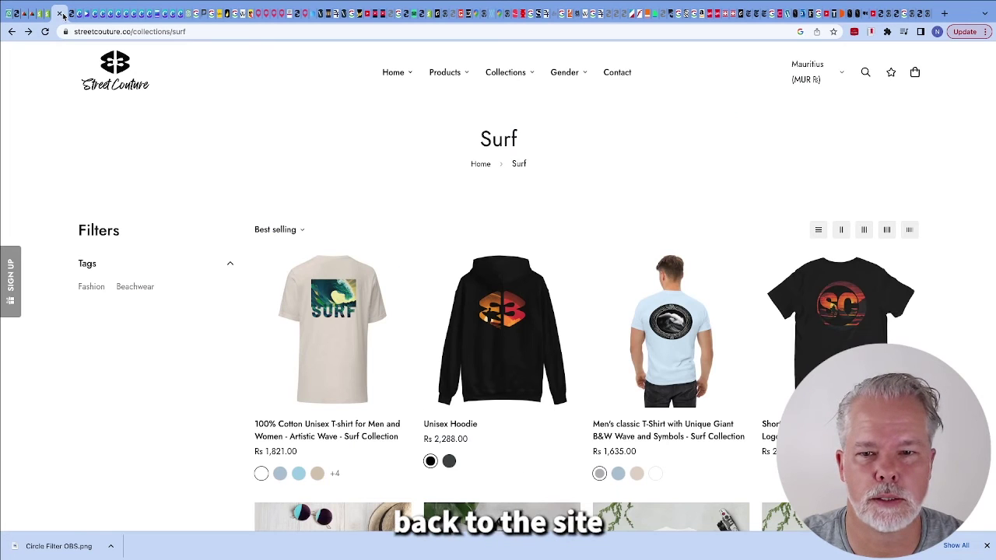
{"action": "left_click", "coordinate": [222, 32]}
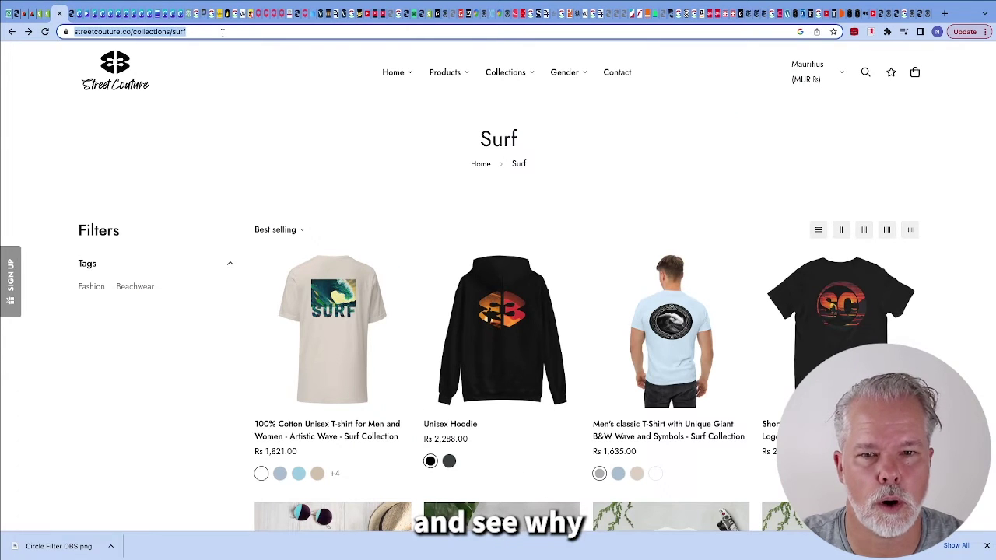
{"action": "key", "text": "Return"}
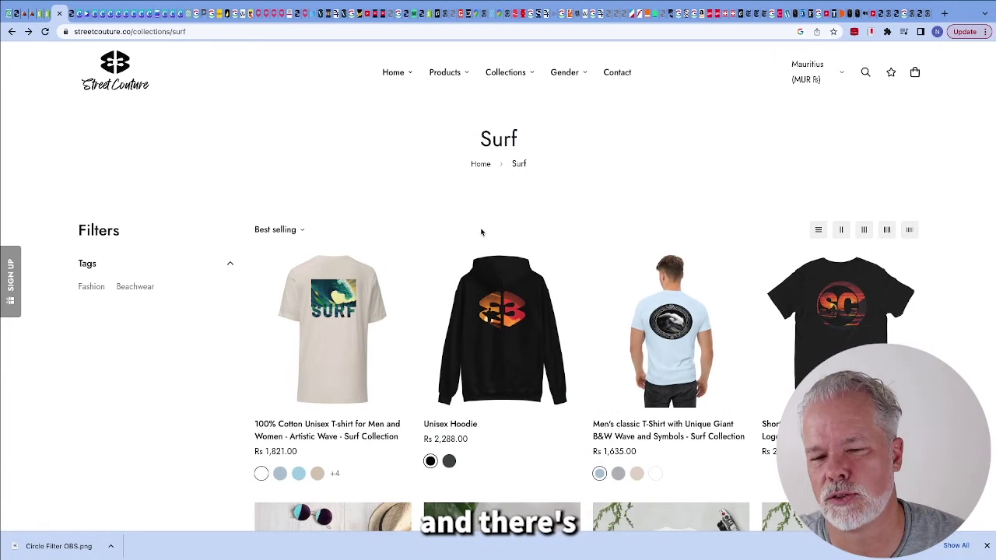
{"action": "left_click", "coordinate": [618, 475]}
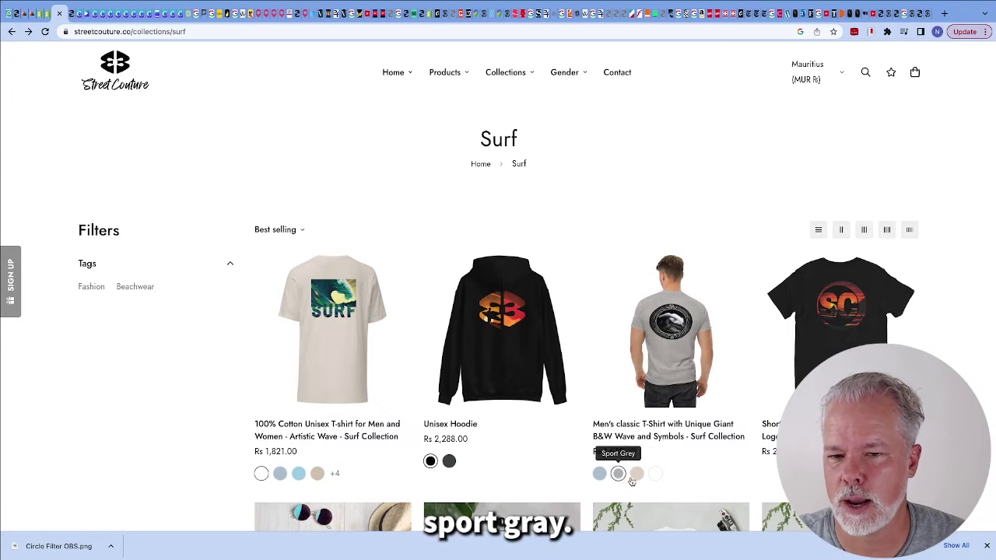
{"action": "left_click", "coordinate": [636, 474]}
{"action": "left_click", "coordinate": [655, 474]}
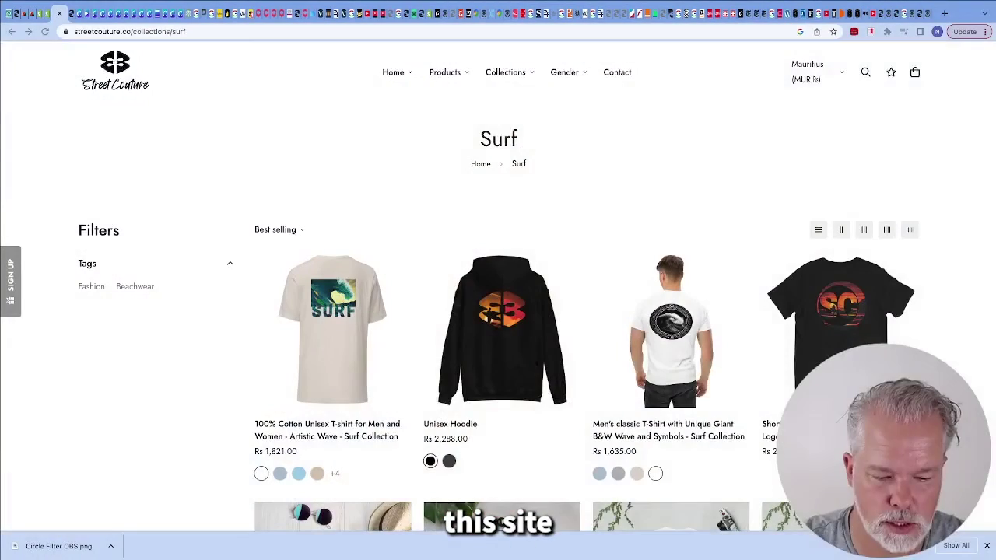
{"action": "left_click", "coordinate": [70, 14]}
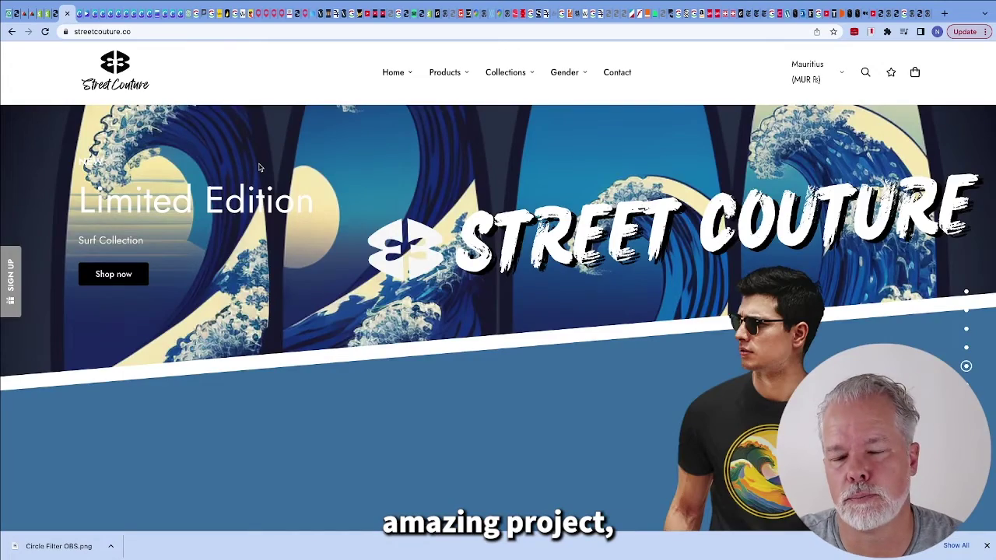